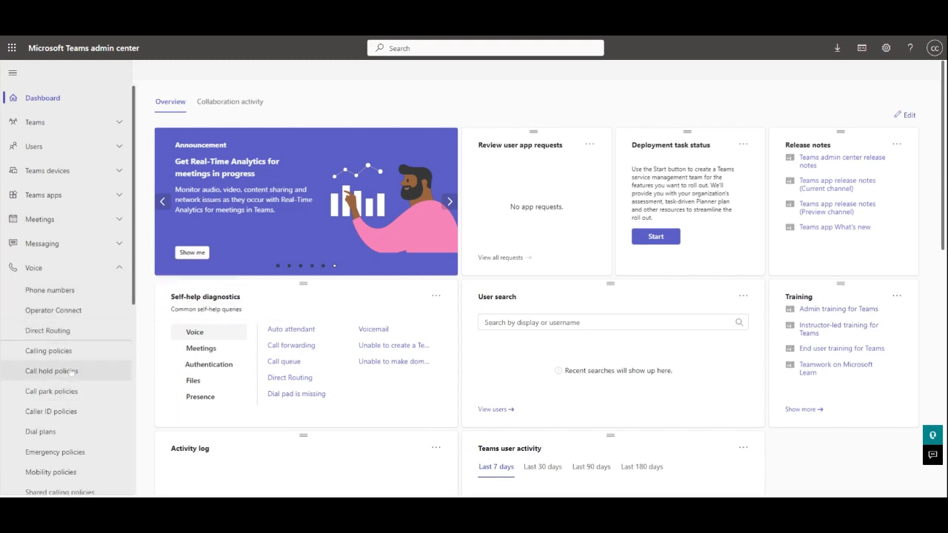
Open the Global (Org-wide default) policy from the Voice section's caller ID policies
{"action": "scroll", "coordinate": [74, 374], "scroll_direction": "down", "scroll_amount": 1}
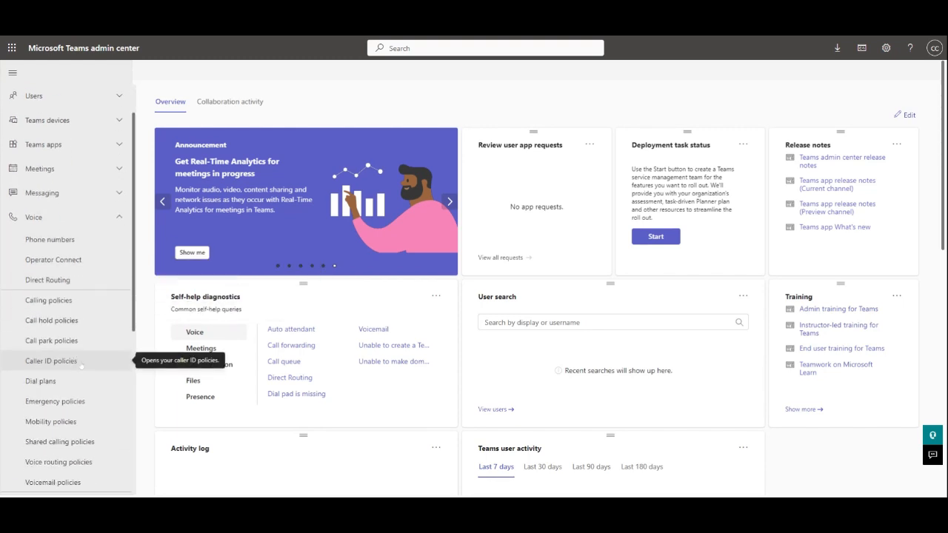
{"action": "left_click", "coordinate": [80, 363]}
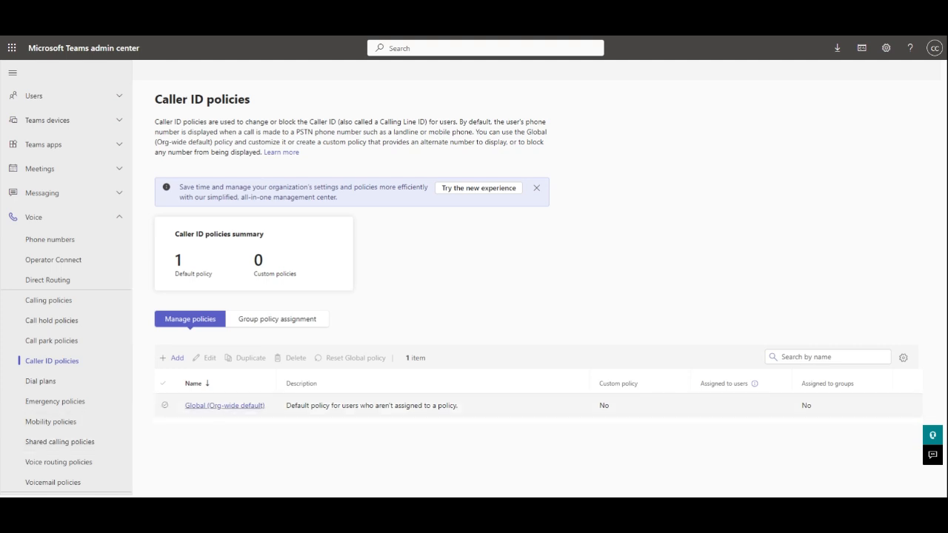
{"action": "left_click", "coordinate": [214, 406]}
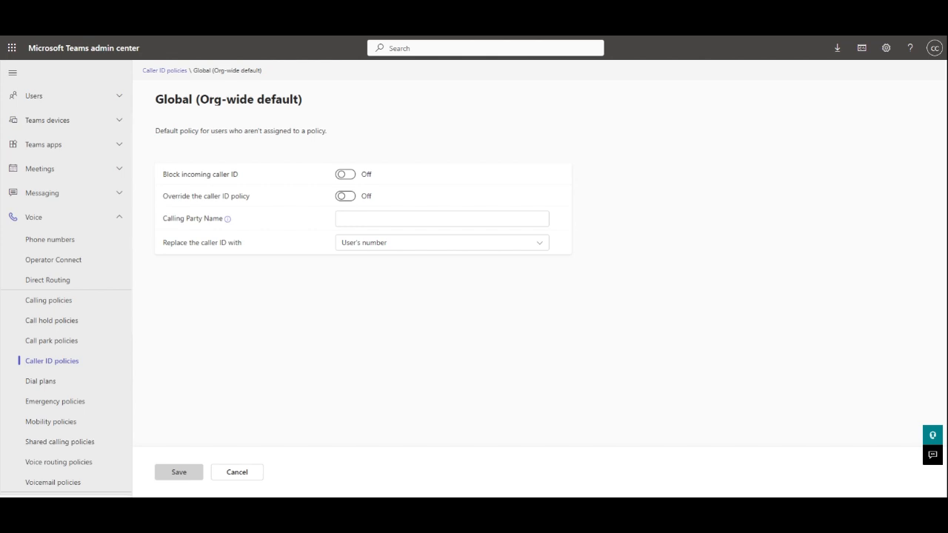
Try switching on Block incoming caller ID and Override the caller ID policy in the global policy, turning each back off
{"action": "left_click", "coordinate": [345, 174]}
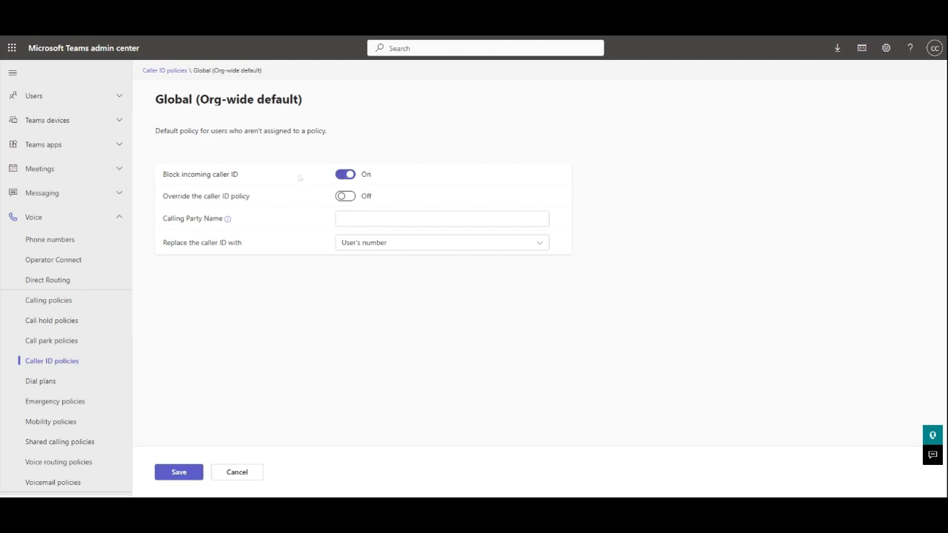
{"action": "left_click", "coordinate": [350, 178]}
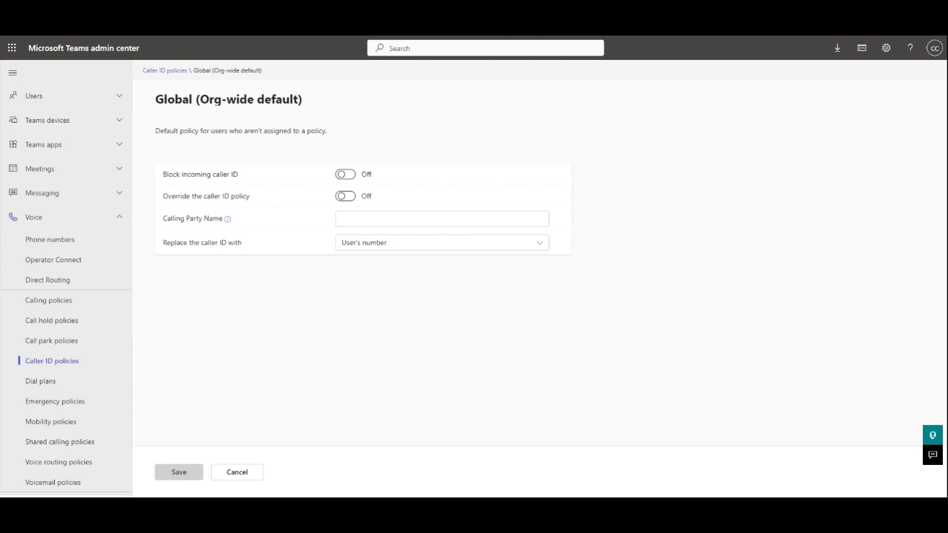
{"action": "left_click", "coordinate": [345, 196]}
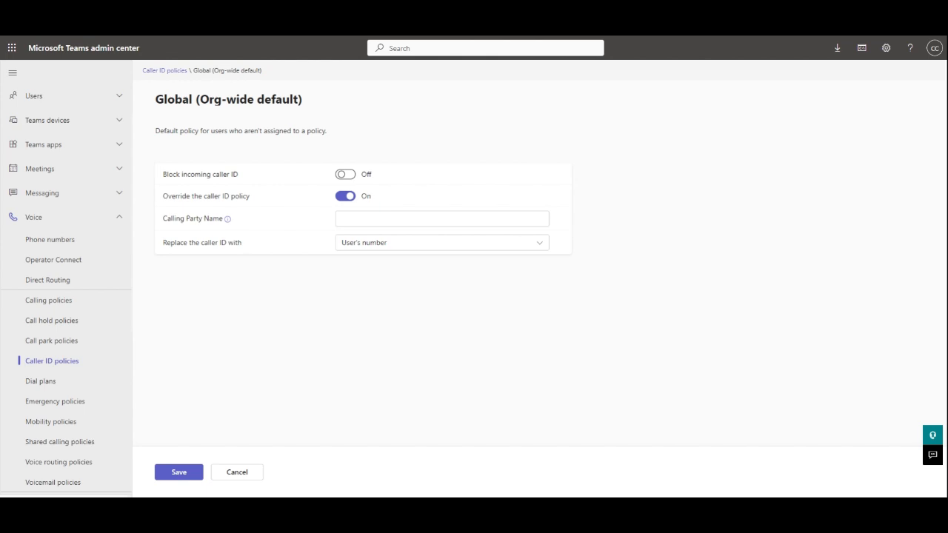
{"action": "left_click", "coordinate": [345, 197]}
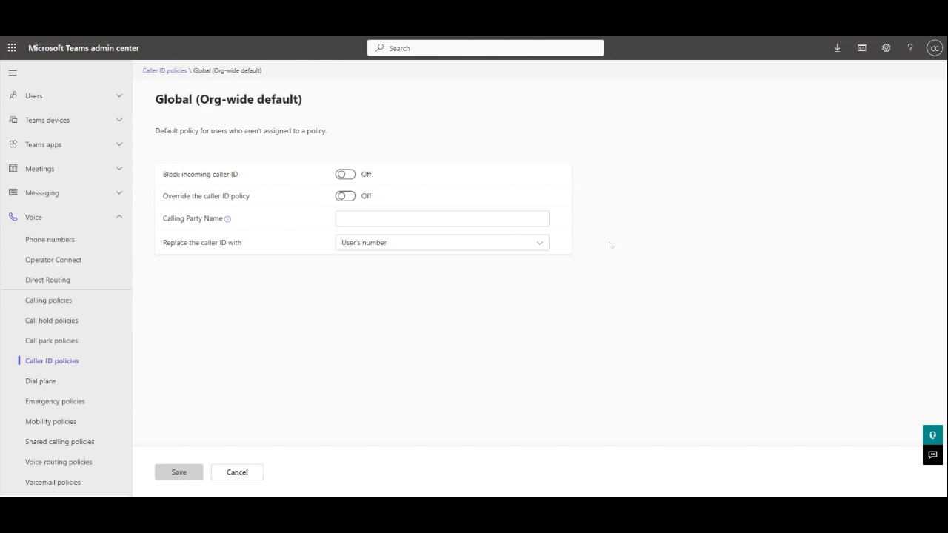
Try replacing the global policy's caller ID with Anonymous and with the AA_Main resource account, and discard the changes
{"action": "left_click", "coordinate": [543, 246]}
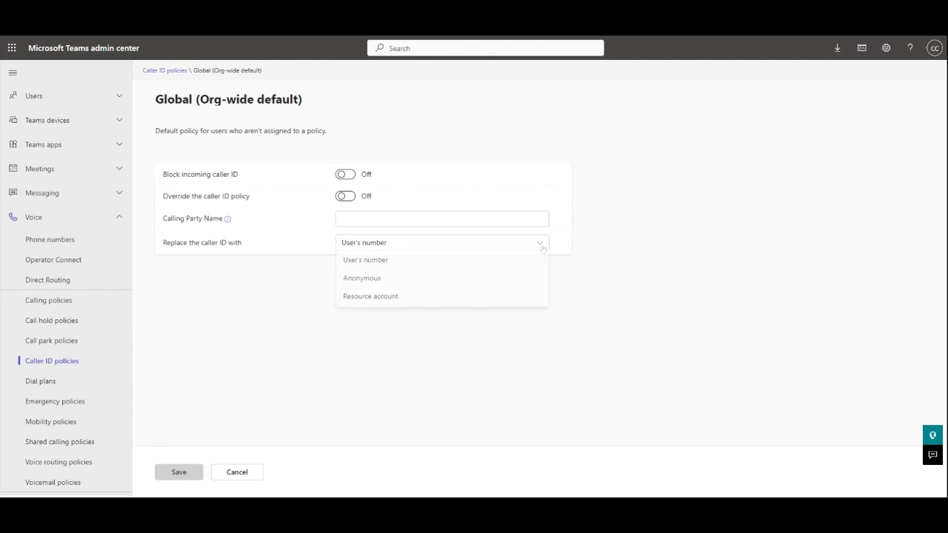
{"action": "left_click", "coordinate": [378, 282]}
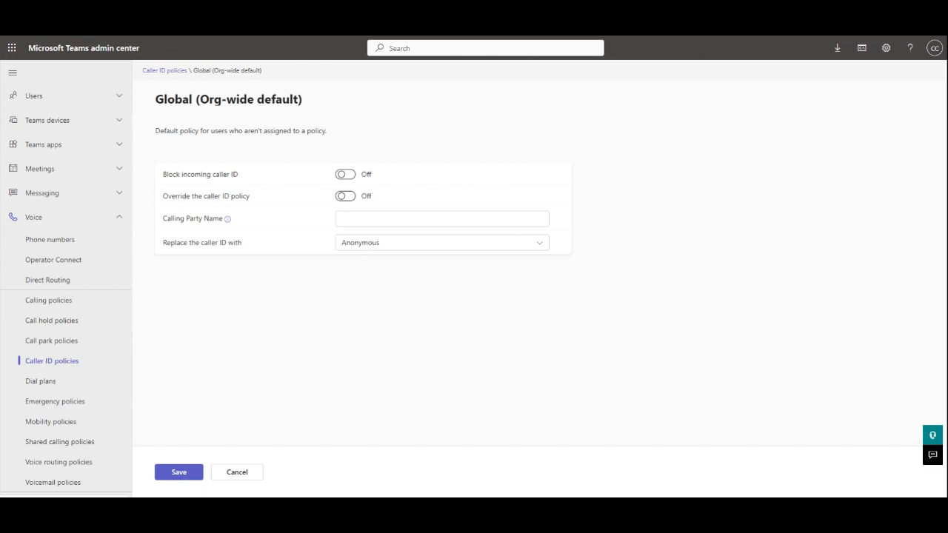
{"action": "left_click", "coordinate": [526, 246]}
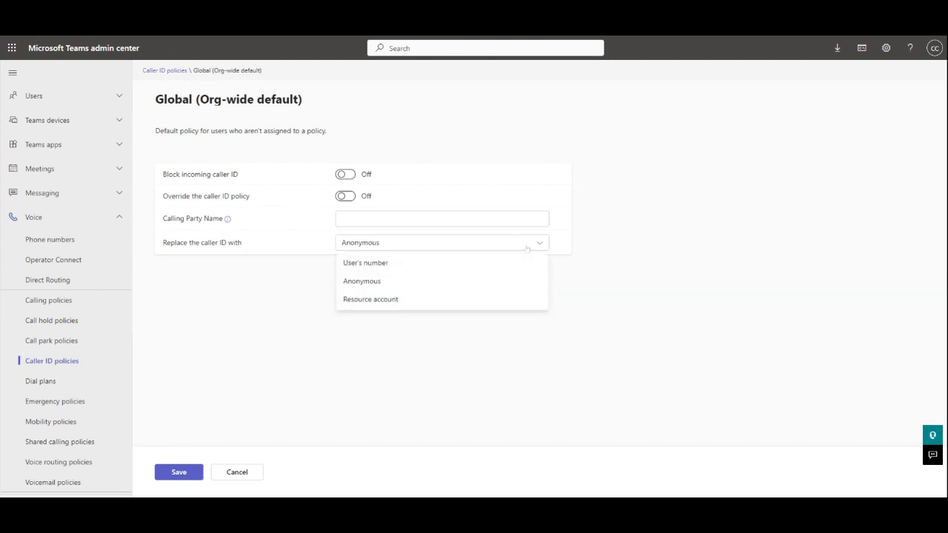
{"action": "left_click", "coordinate": [396, 302]}
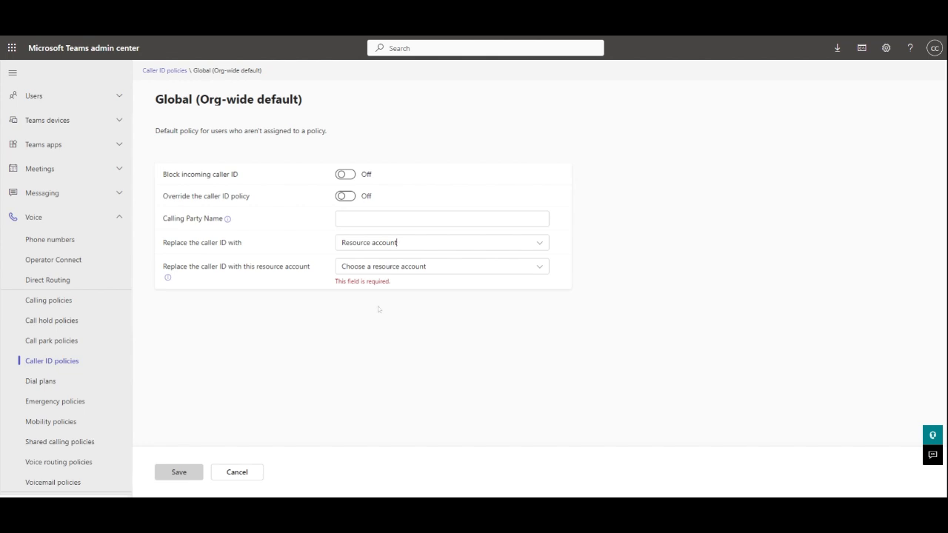
{"action": "left_click", "coordinate": [534, 268]}
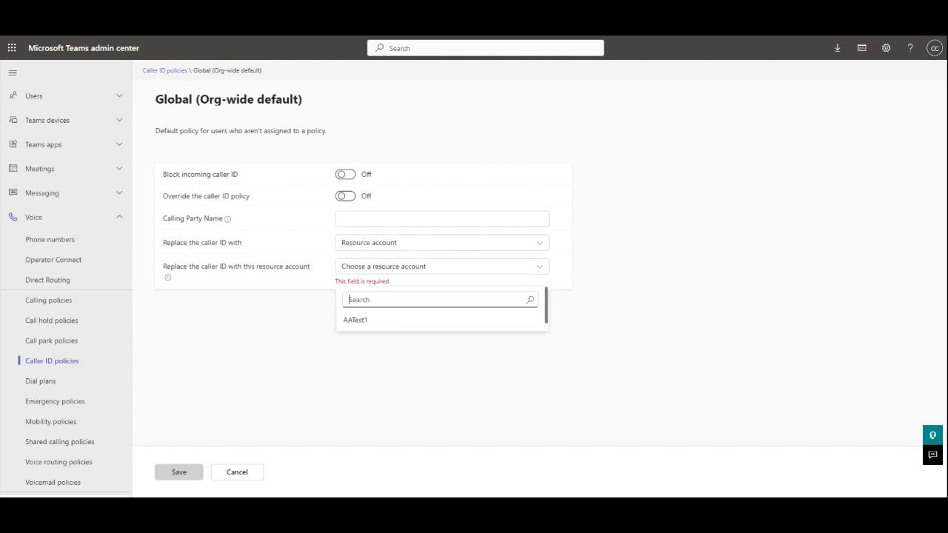
{"action": "type", "text": "AA_"}
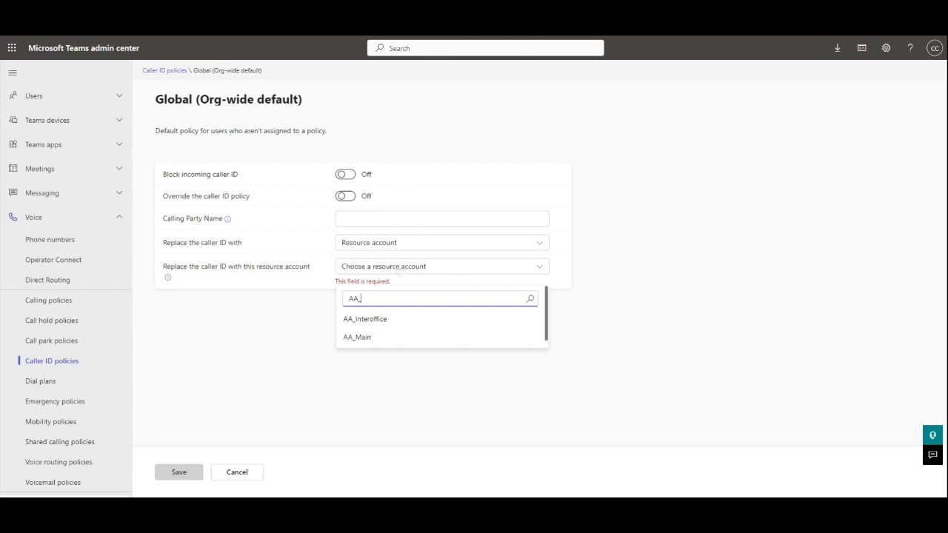
{"action": "left_click", "coordinate": [366, 337]}
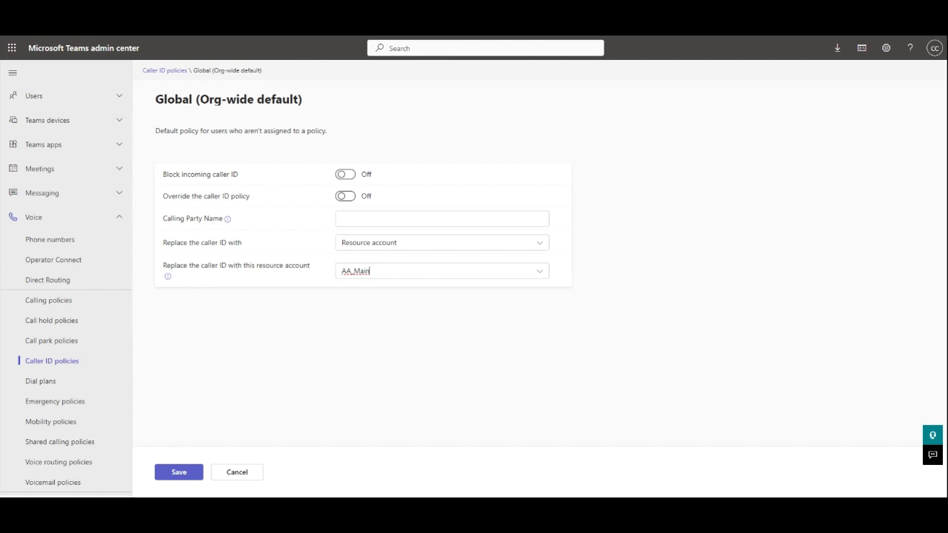
{"action": "left_click", "coordinate": [237, 471]}
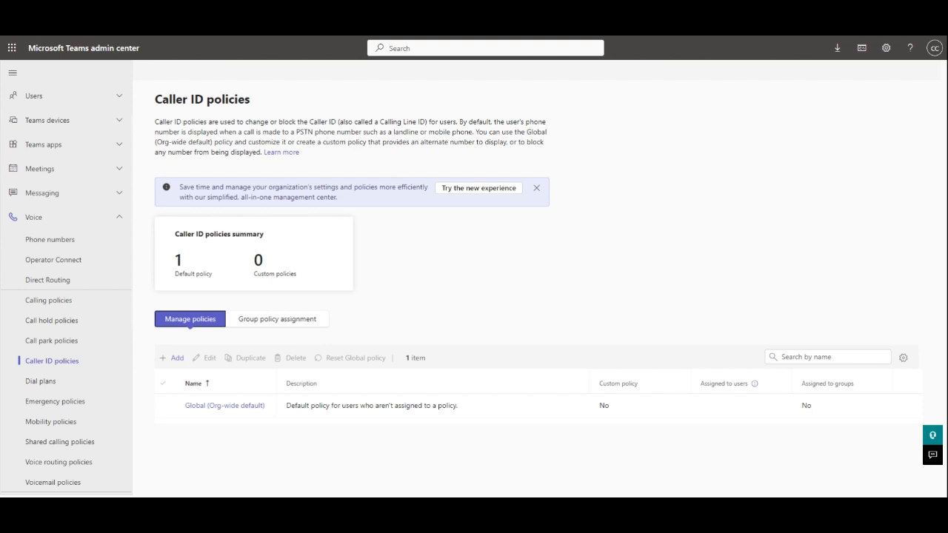
Add a new caller ID policy named Support Group
{"action": "left_click", "coordinate": [173, 358]}
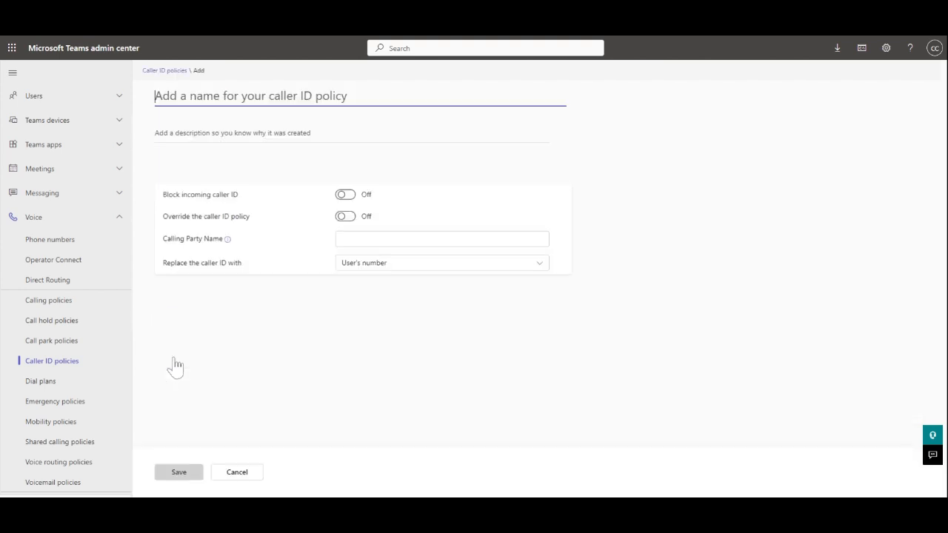
{"action": "type", "text": "Su"}
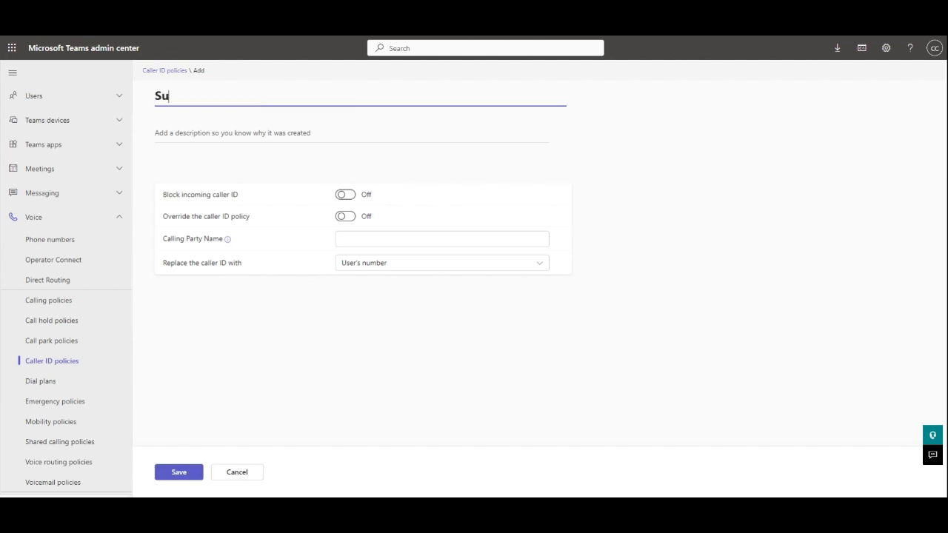
{"action": "type", "text": "pport Group"}
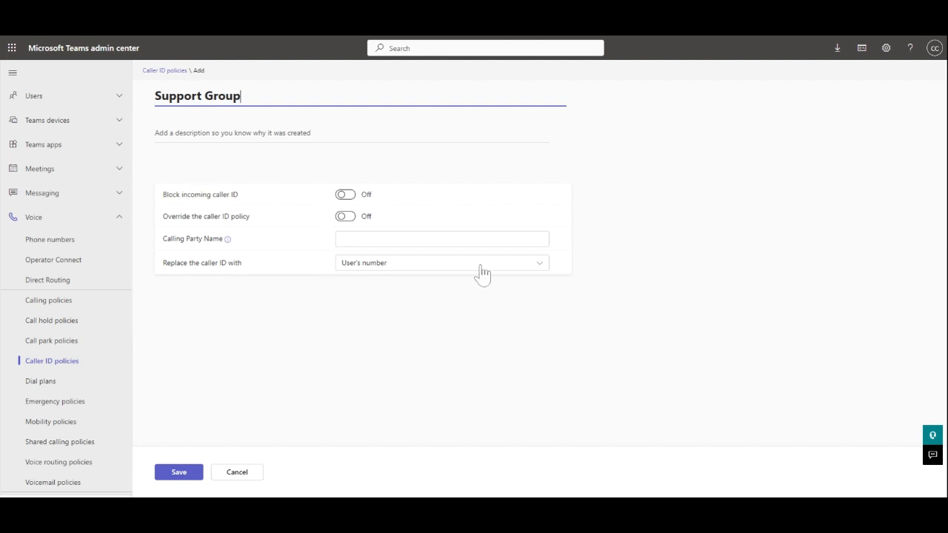
Set the Support Group policy to replace the caller ID with the CQ_Main resource account, and save the policy
{"action": "left_click", "coordinate": [520, 270]}
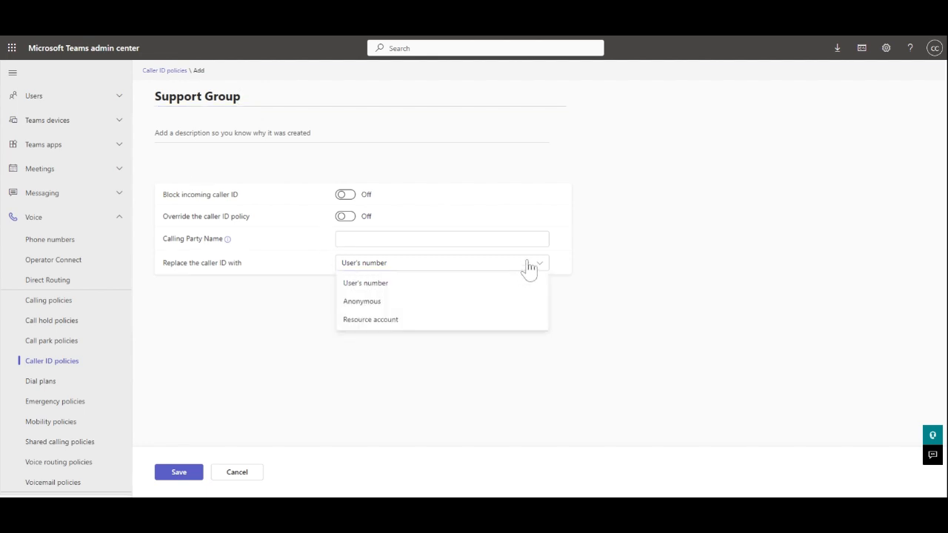
{"action": "left_click", "coordinate": [393, 328]}
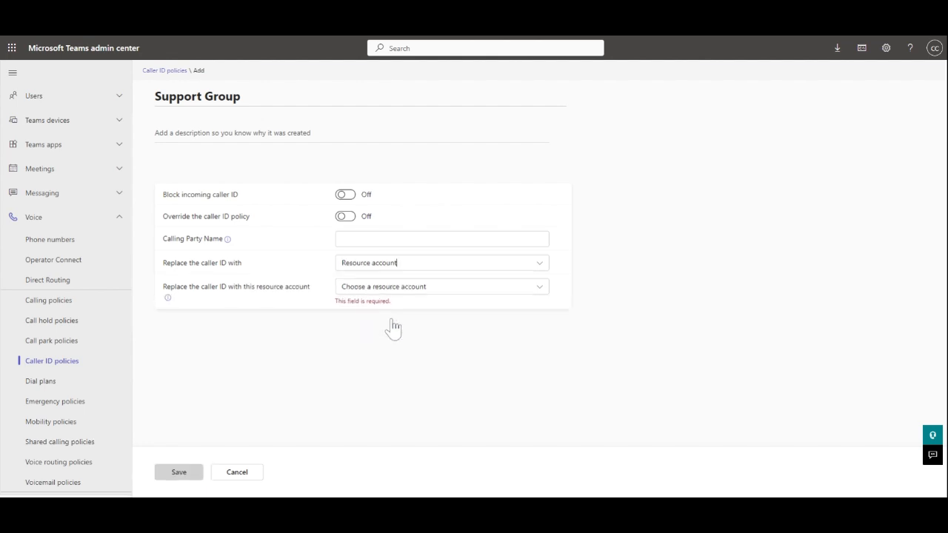
{"action": "left_click", "coordinate": [436, 293]}
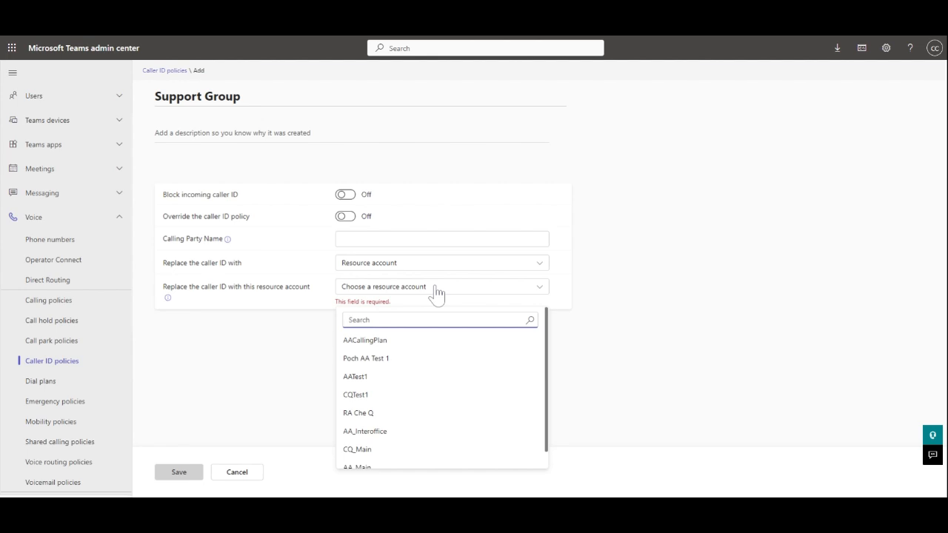
{"action": "type", "text": "CQ_"}
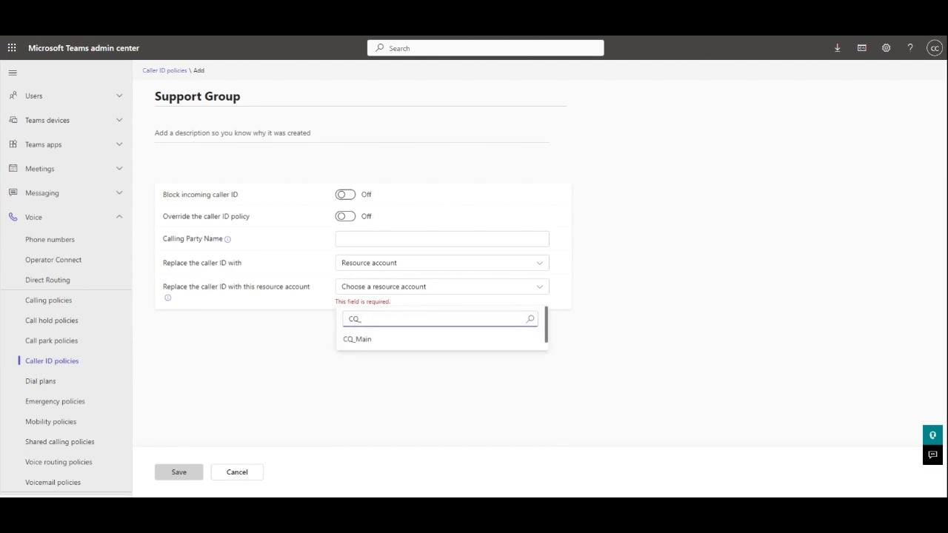
{"action": "left_click", "coordinate": [363, 342]}
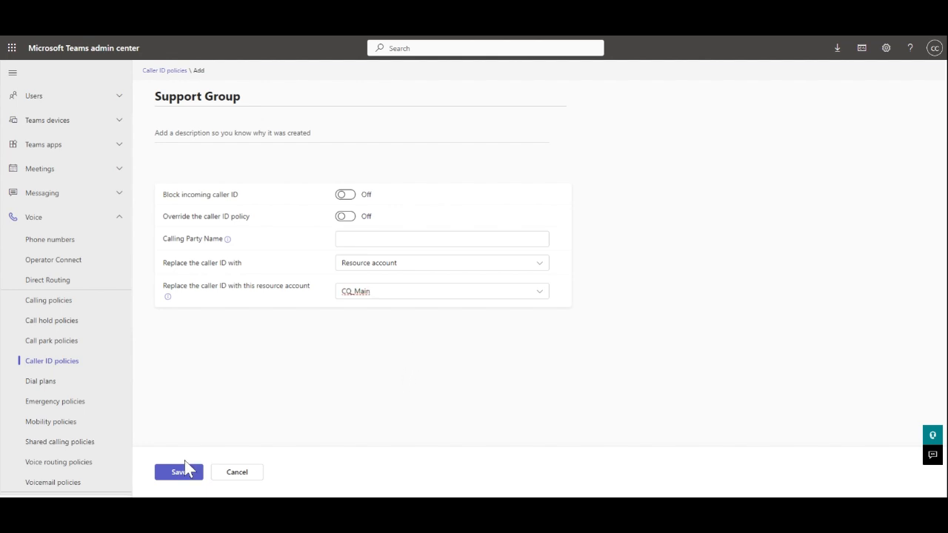
{"action": "left_click", "coordinate": [184, 472]}
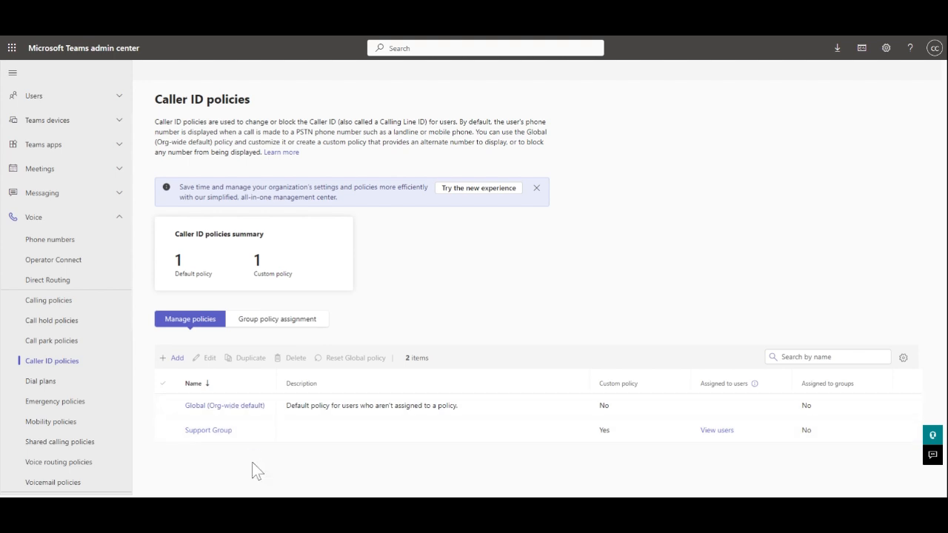
Assign the Support Group caller ID policy to the Support group, confirm the assignment, and return to the policy list
{"action": "left_click", "coordinate": [271, 326]}
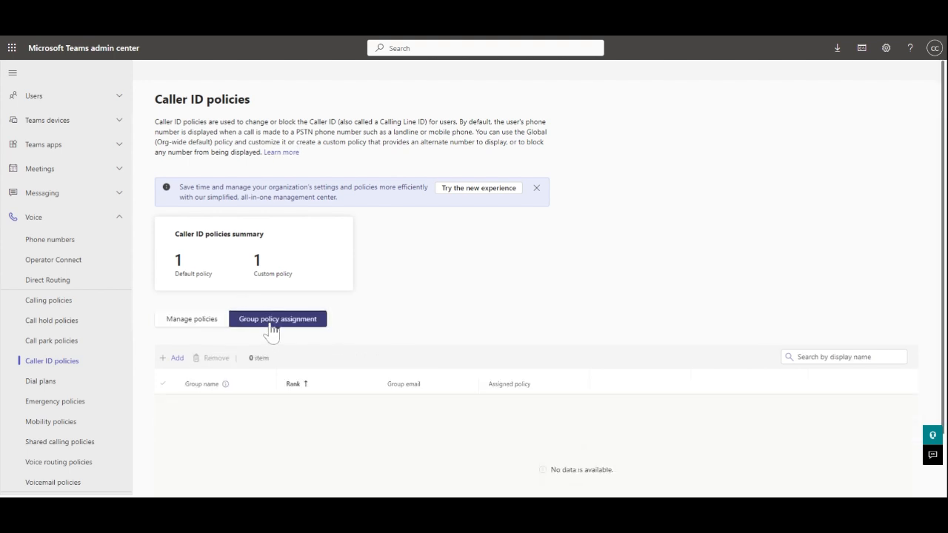
{"action": "left_click", "coordinate": [175, 359]}
{"action": "type", "text": "support"}
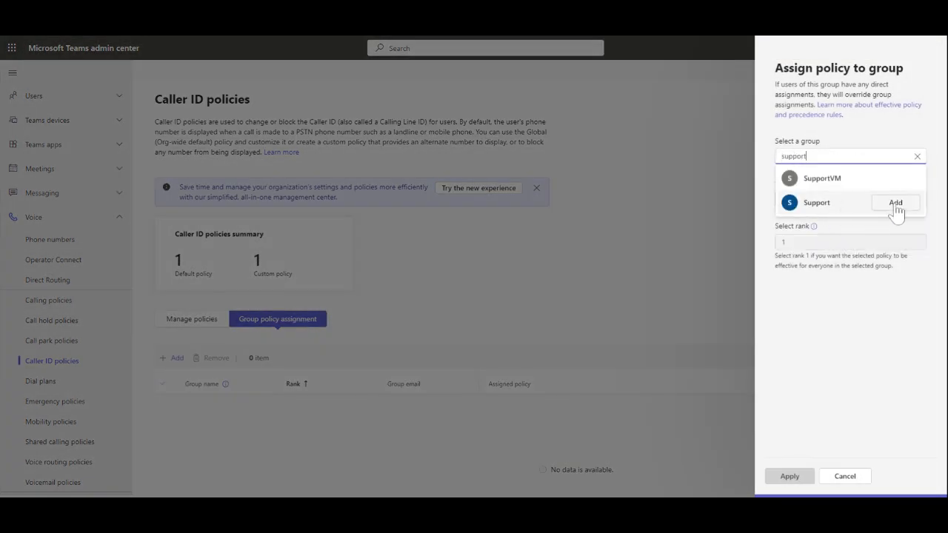
{"action": "left_click", "coordinate": [893, 203]}
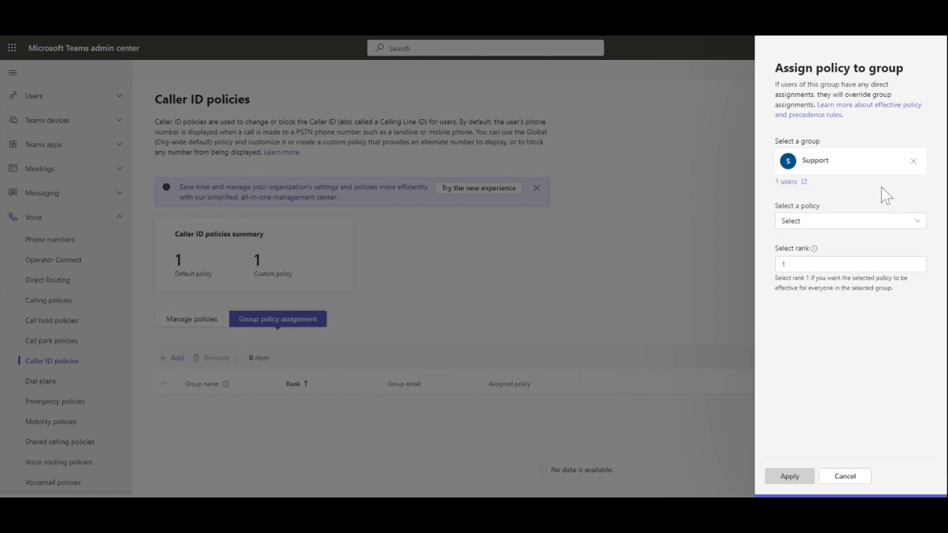
{"action": "left_click", "coordinate": [917, 222]}
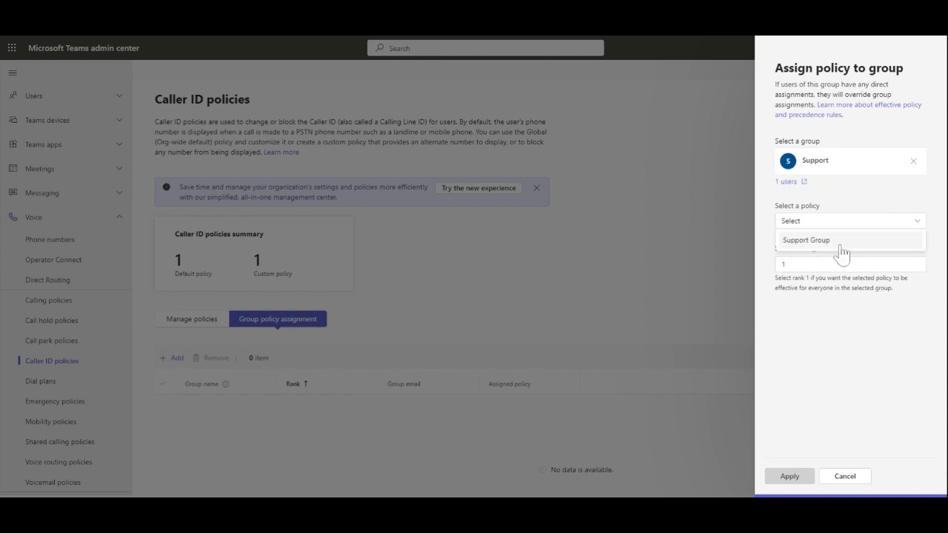
{"action": "left_click", "coordinate": [814, 241]}
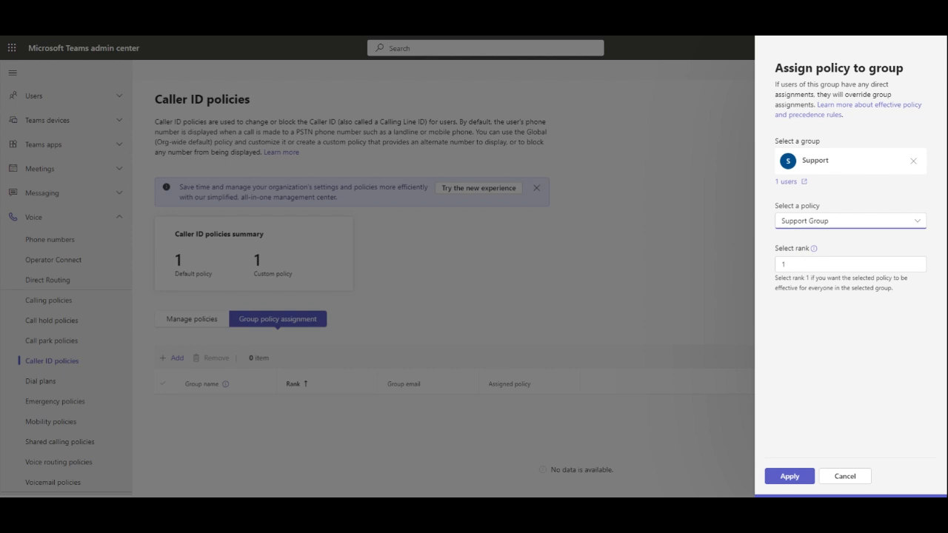
{"action": "left_click", "coordinate": [795, 477]}
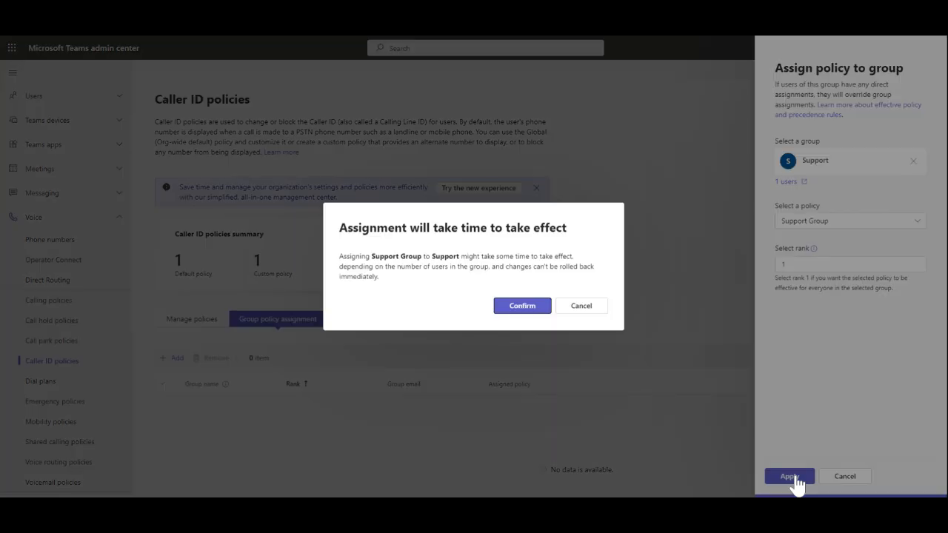
{"action": "left_click", "coordinate": [523, 311]}
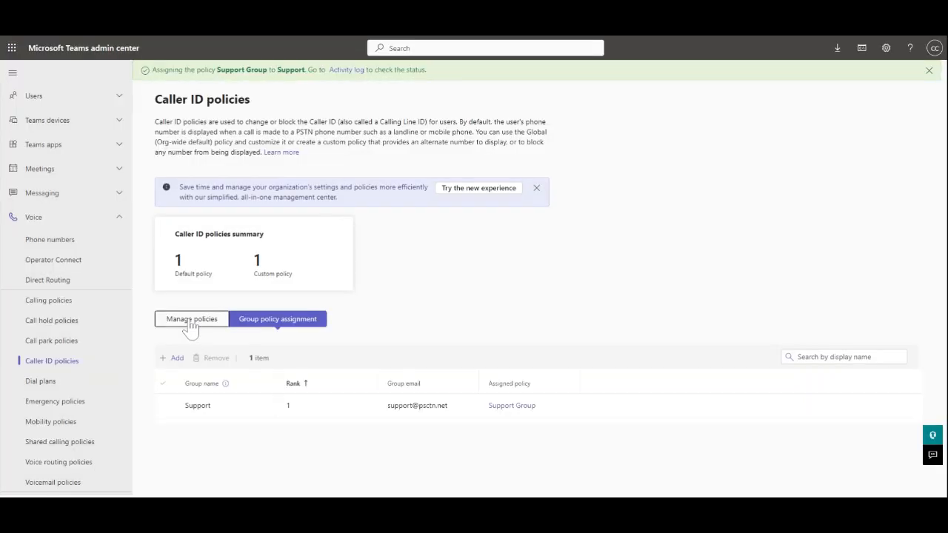
{"action": "left_click", "coordinate": [191, 323]}
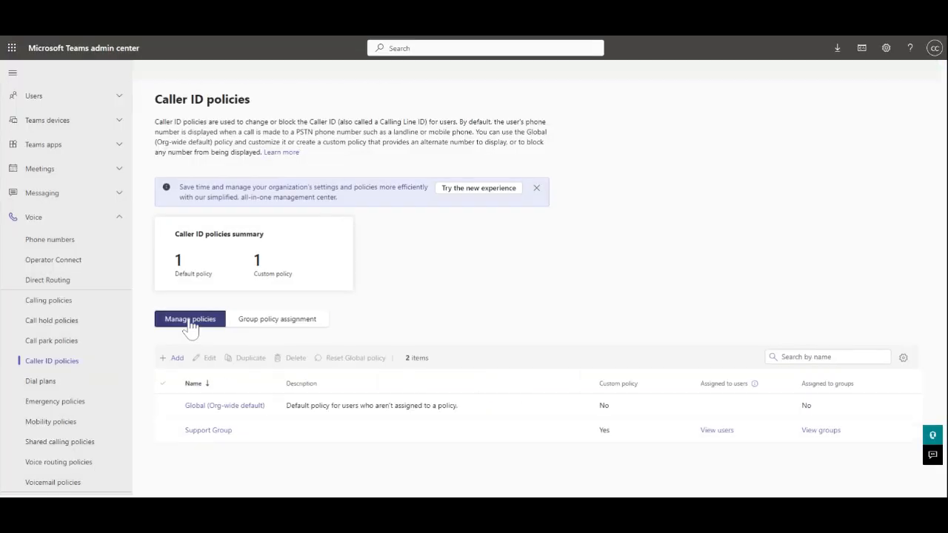